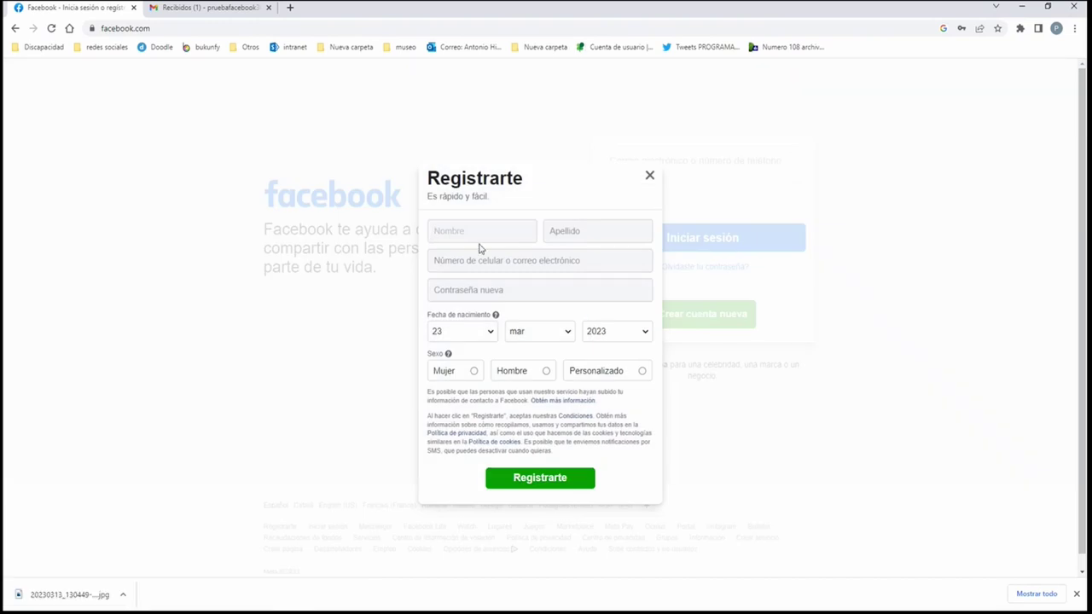
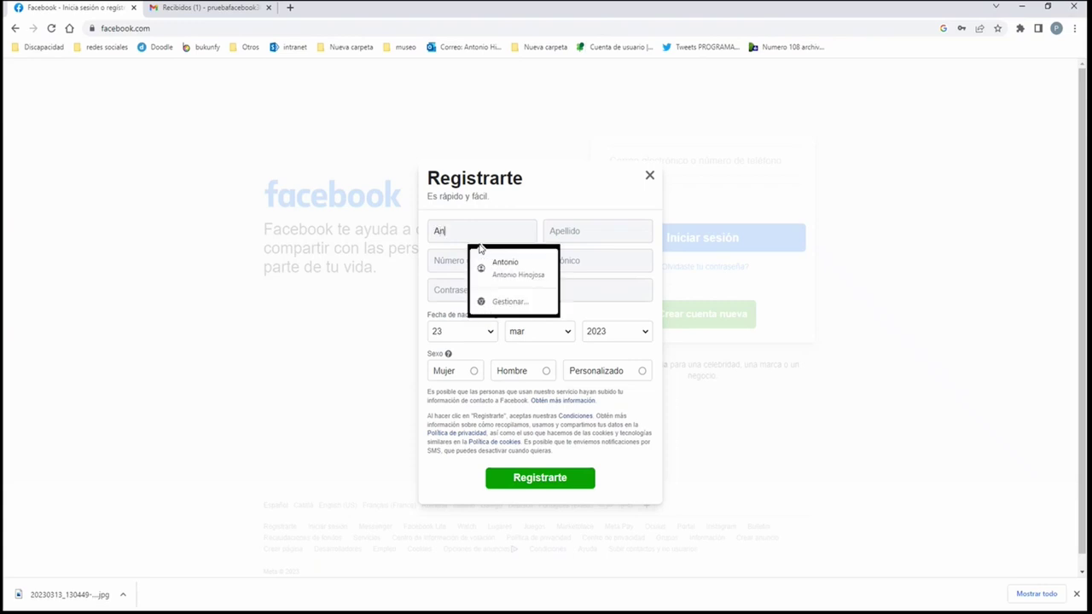
Enter the new user's first name in Nombre, surname in Apellido, and their e-mail address.
{"action": "left_click", "coordinate": [625, 229]}
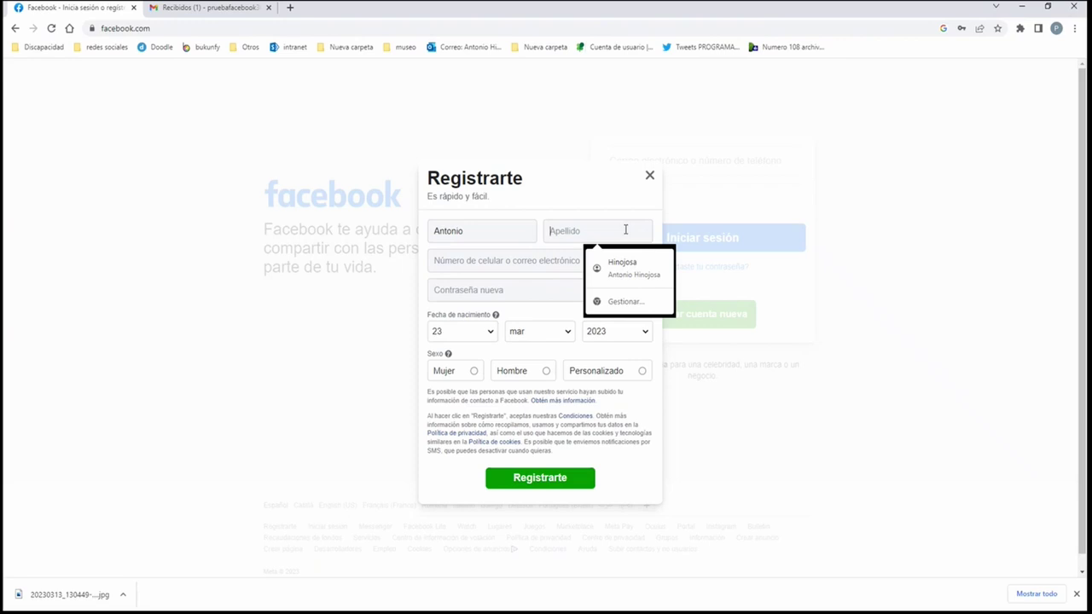
{"action": "left_click", "coordinate": [540, 265]}
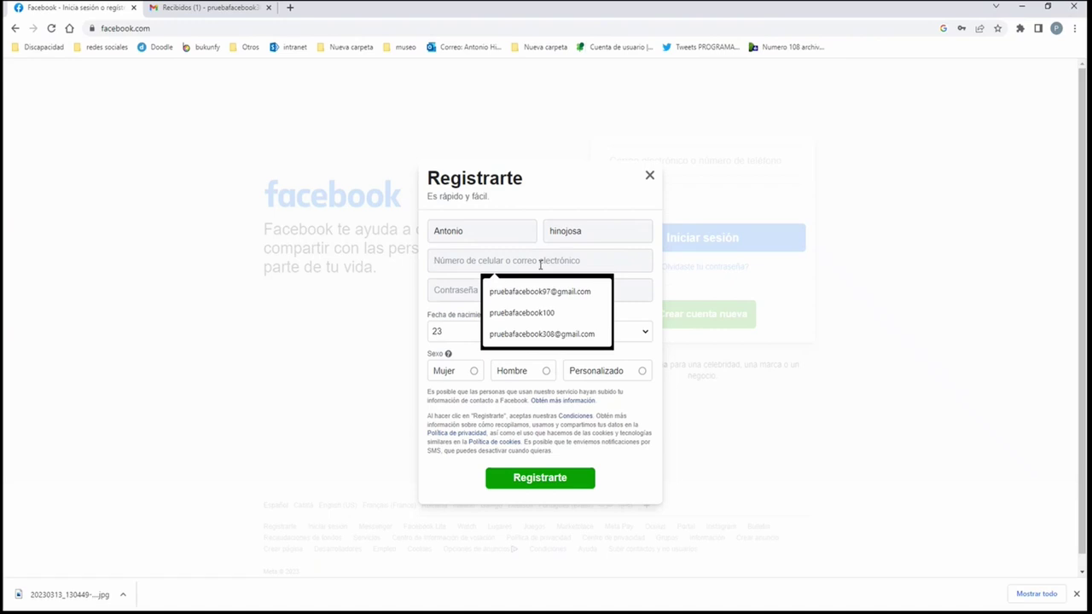
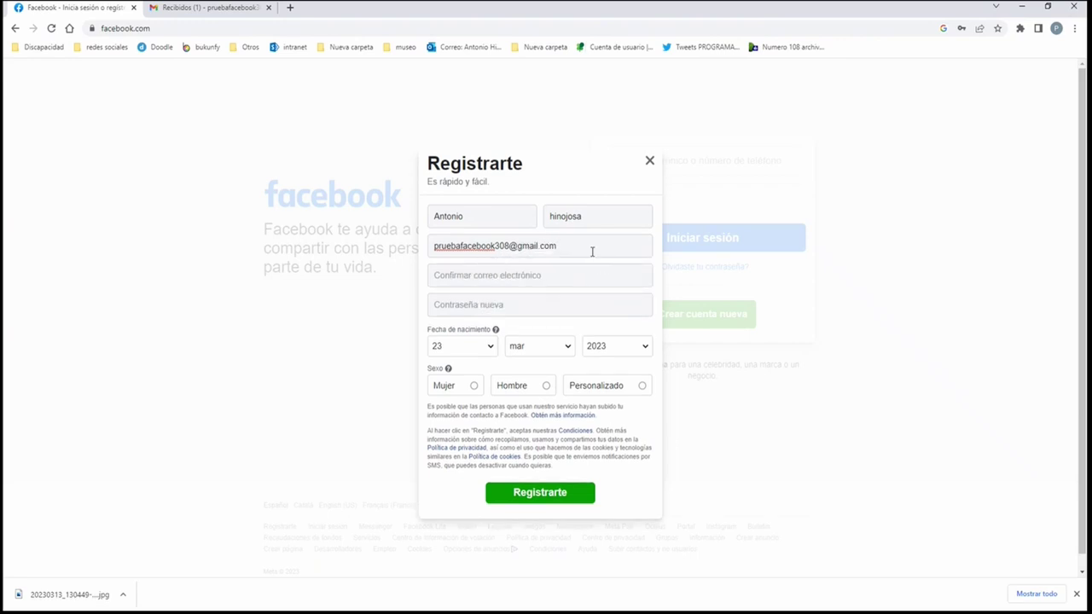
Copy the e-mail into the confirmation field and enter the new account password.
{"action": "left_click_drag", "start_coordinate": [587, 246], "coordinate": [432, 246]}
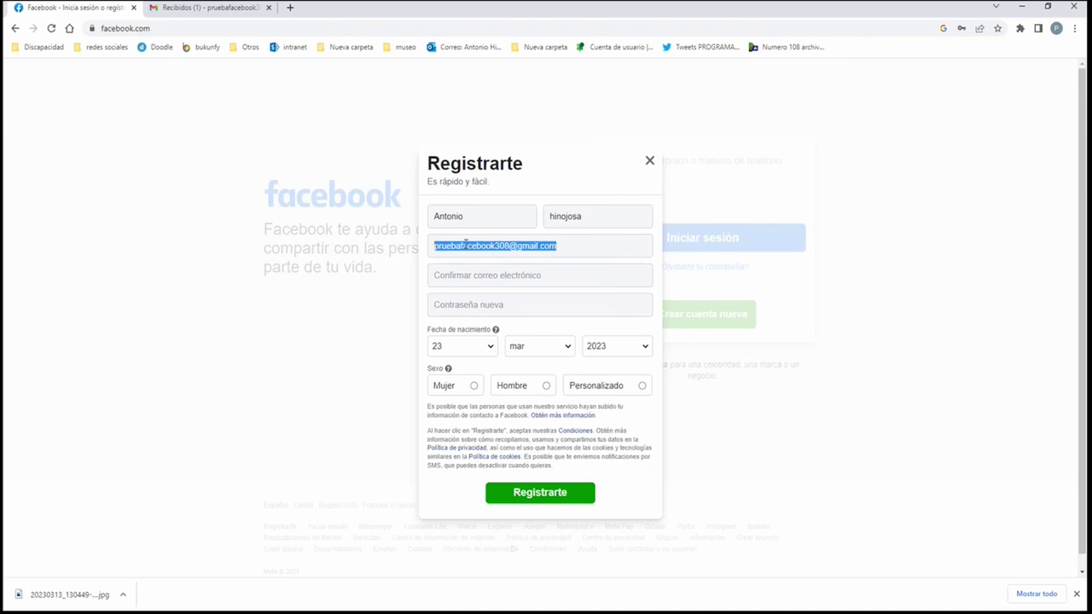
{"action": "right_click", "coordinate": [477, 244]}
{"action": "left_click", "coordinate": [511, 288]}
{"action": "left_click", "coordinate": [529, 275]}
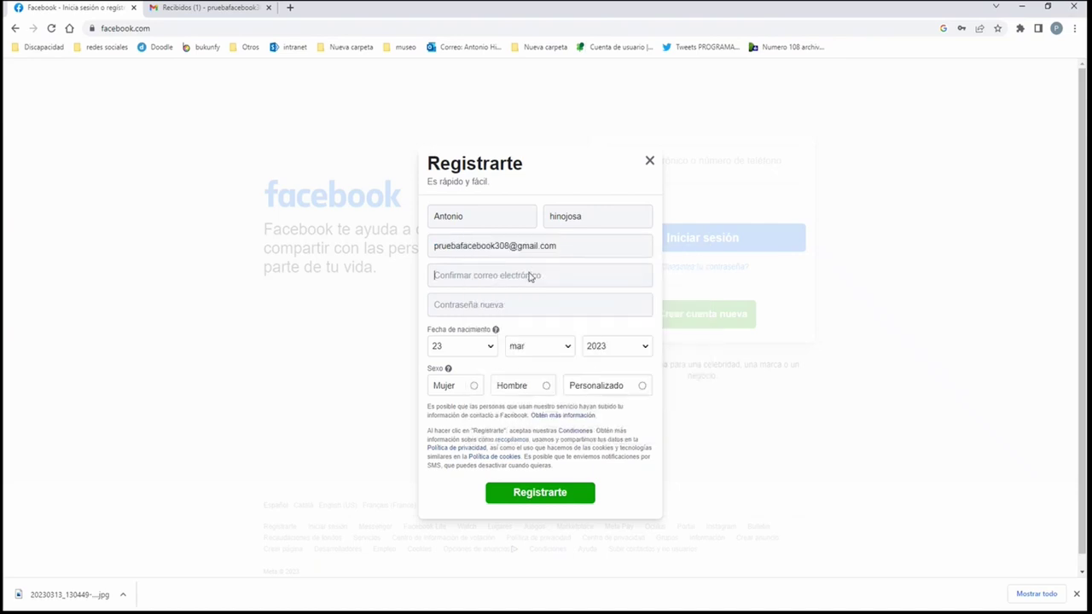
{"action": "right_click", "coordinate": [528, 275]}
{"action": "left_click", "coordinate": [568, 366]}
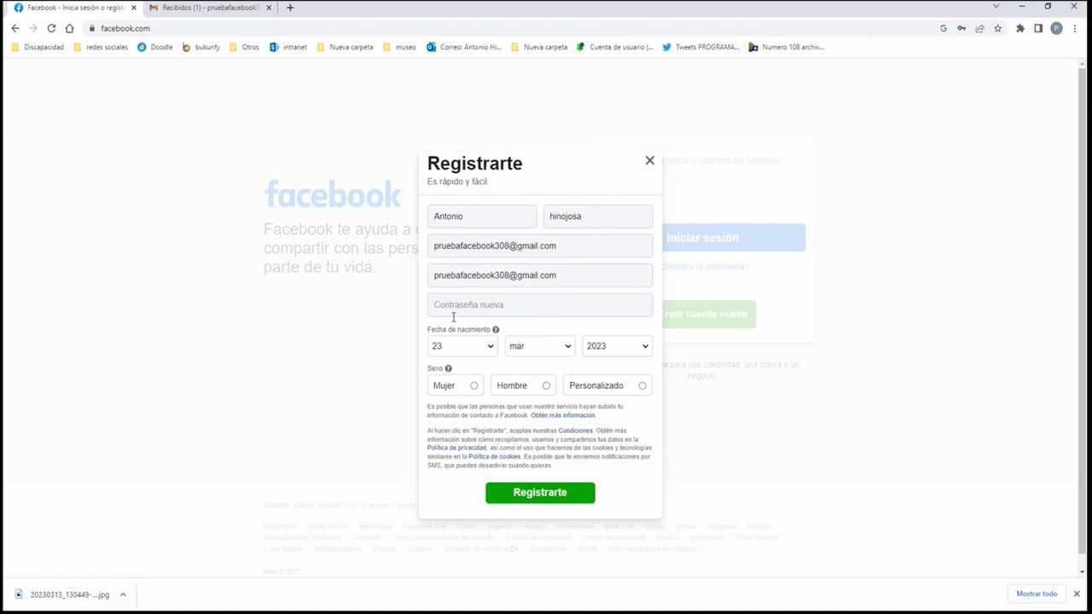
{"action": "left_click", "coordinate": [515, 305]}
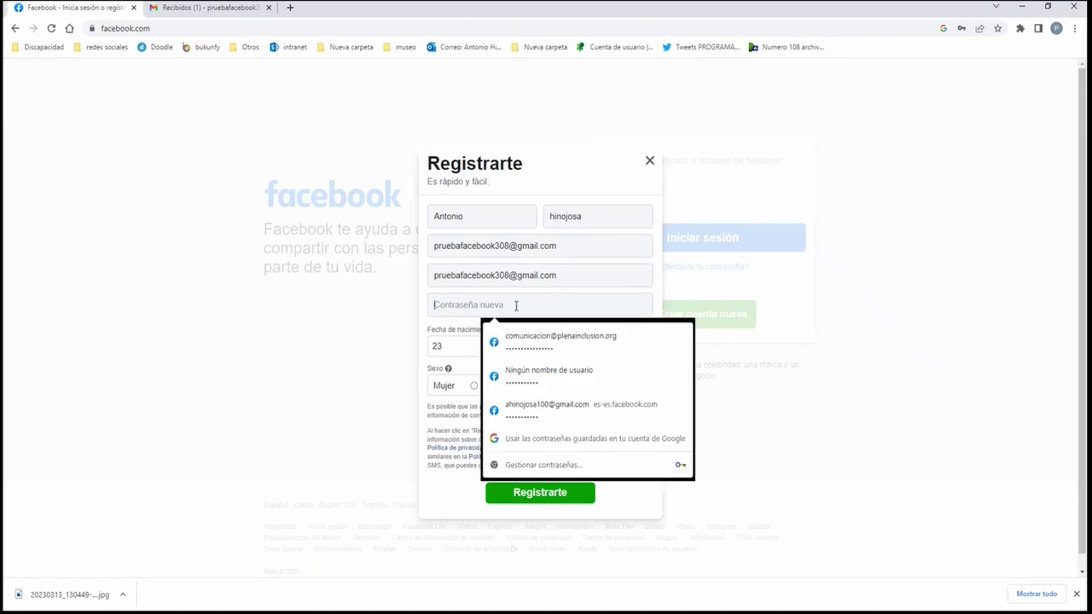
{"action": "type", "text": "*******"}
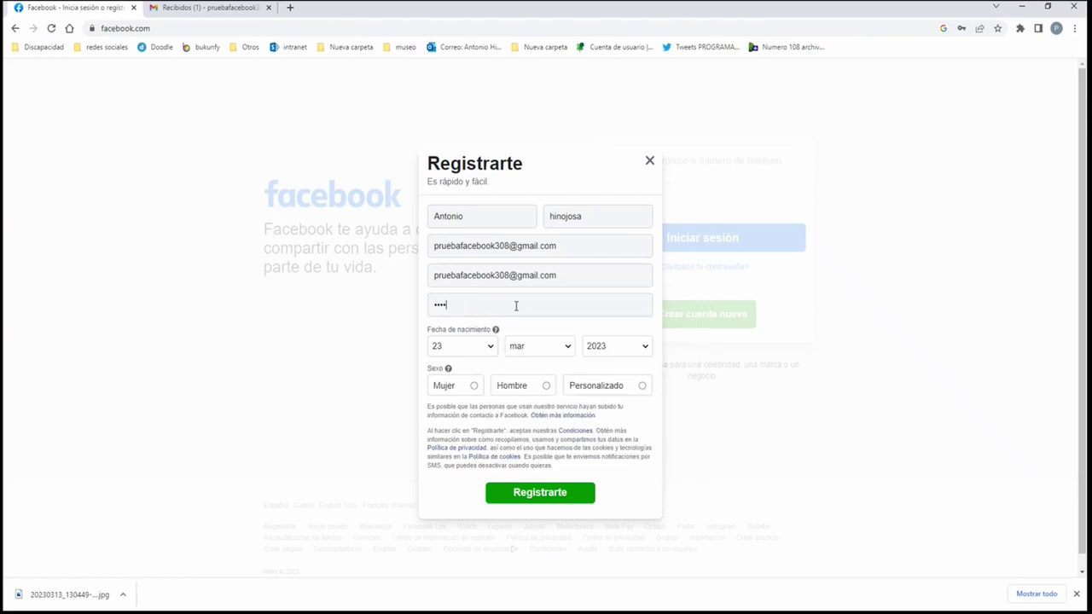
{"action": "type", "text": "***"}
{"action": "left_click", "coordinate": [484, 353]}
{"action": "left_click", "coordinate": [461, 488]}
{"action": "left_click", "coordinate": [526, 463]}
{"action": "left_click", "coordinate": [609, 577]}
{"action": "left_click", "coordinate": [541, 492]}
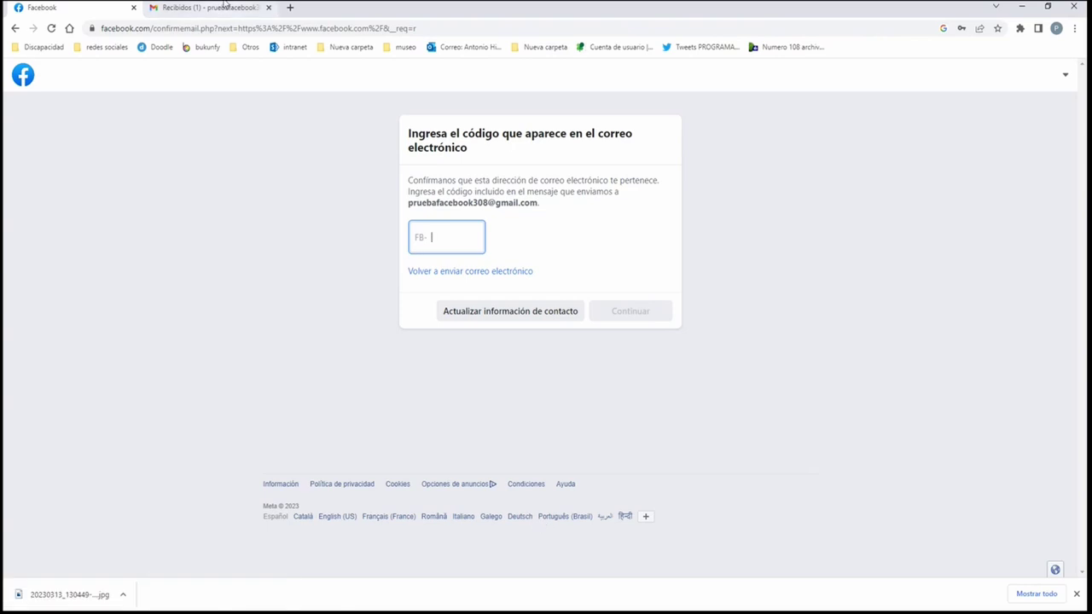
Open Facebook's confirmation e-mail in the Gmail tab and copy the code digits.
{"action": "left_click", "coordinate": [226, 6]}
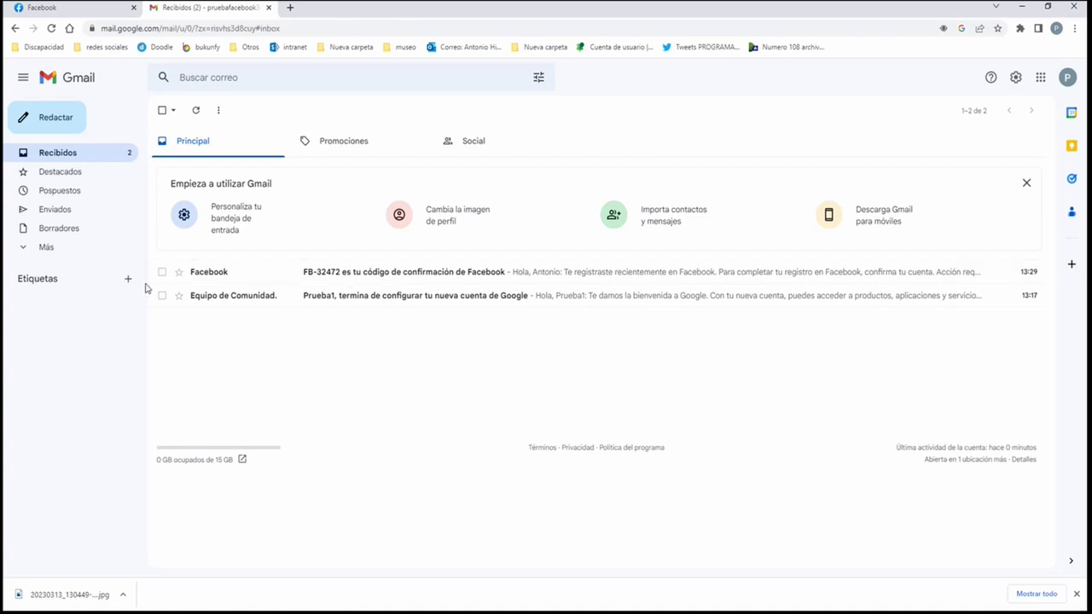
{"action": "left_click", "coordinate": [343, 271]}
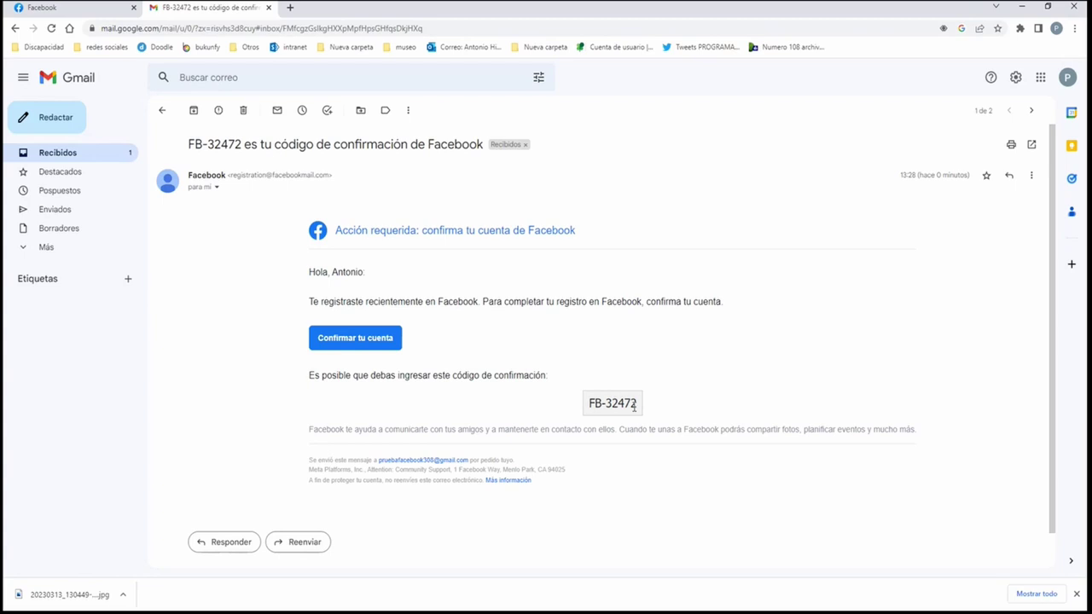
{"action": "left_click_drag", "start_coordinate": [606, 403], "coordinate": [640, 407]}
{"action": "right_click", "coordinate": [624, 403]}
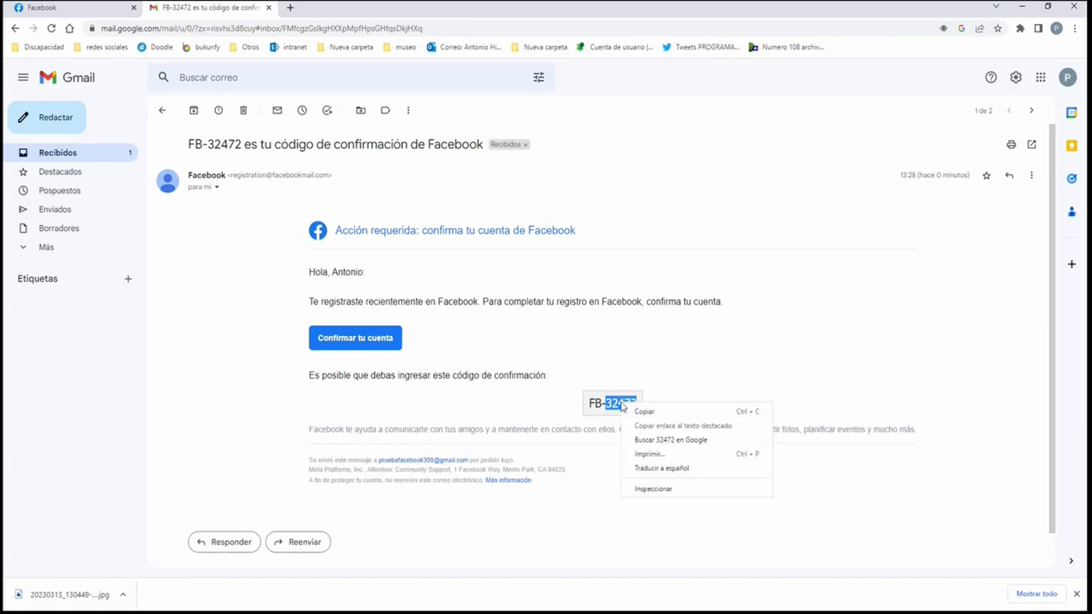
{"action": "left_click", "coordinate": [650, 415]}
Paste the copied code on the Facebook tab, choose Continuar, then acknowledge Cuenta confirmada with Aceptar.
{"action": "left_click", "coordinate": [126, 4]}
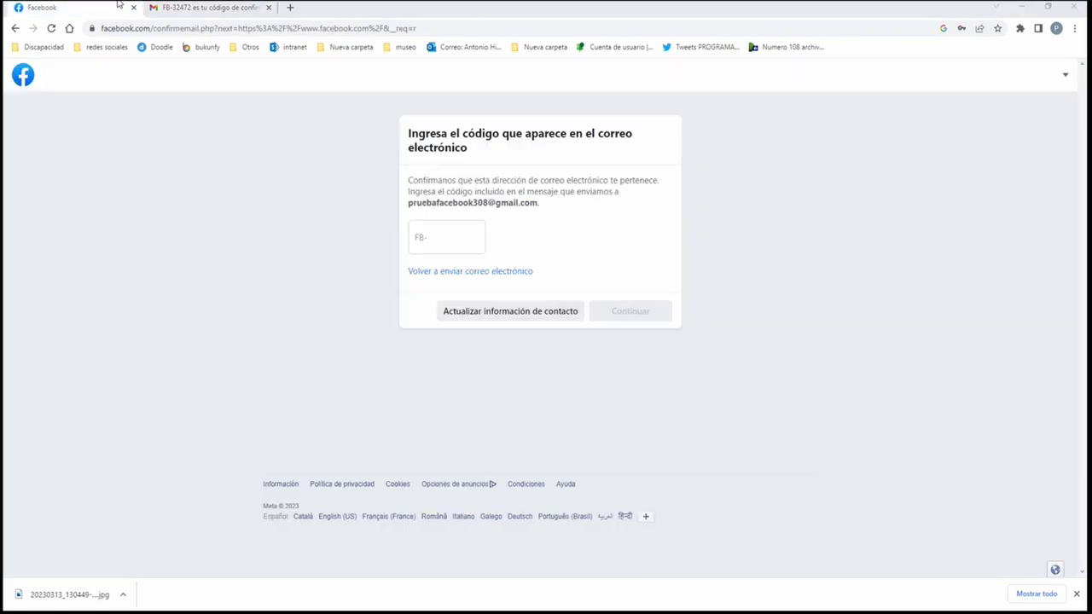
{"action": "left_click", "coordinate": [445, 237]}
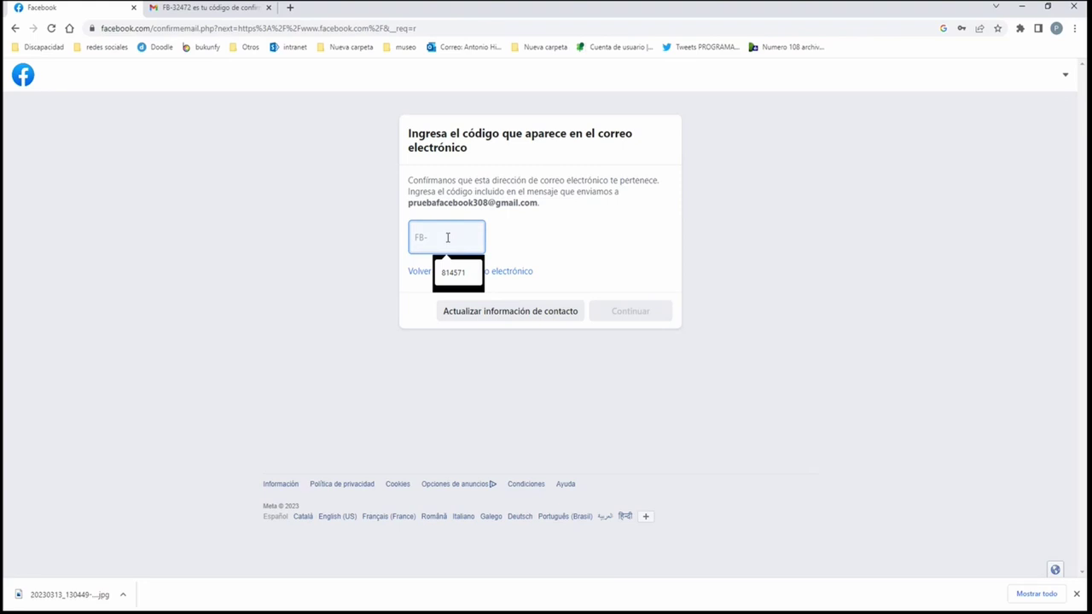
{"action": "right_click", "coordinate": [447, 238]}
{"action": "left_click", "coordinate": [490, 331]}
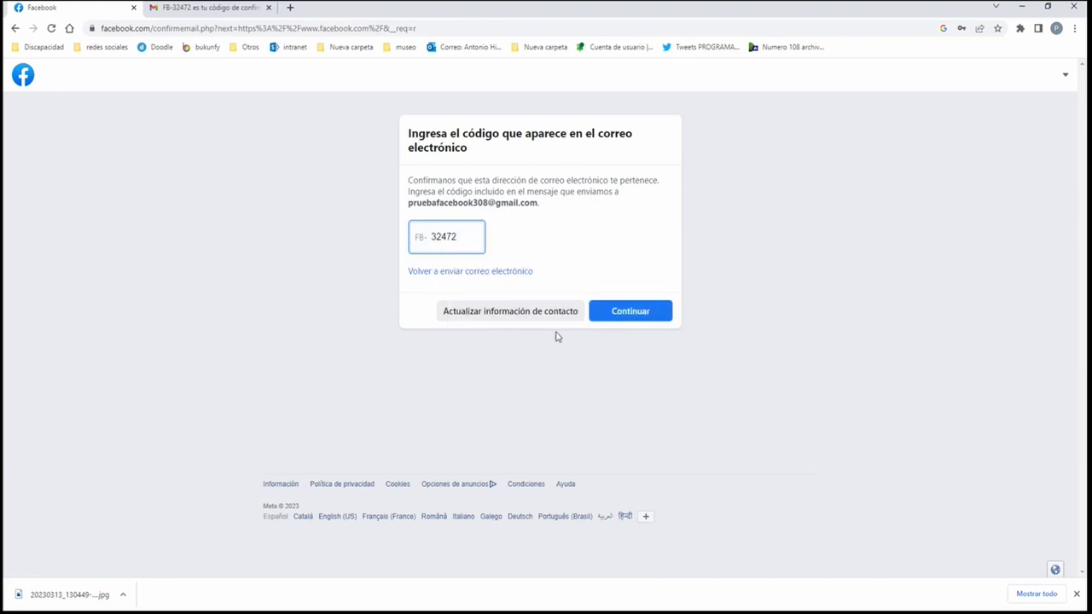
{"action": "left_click", "coordinate": [649, 321]}
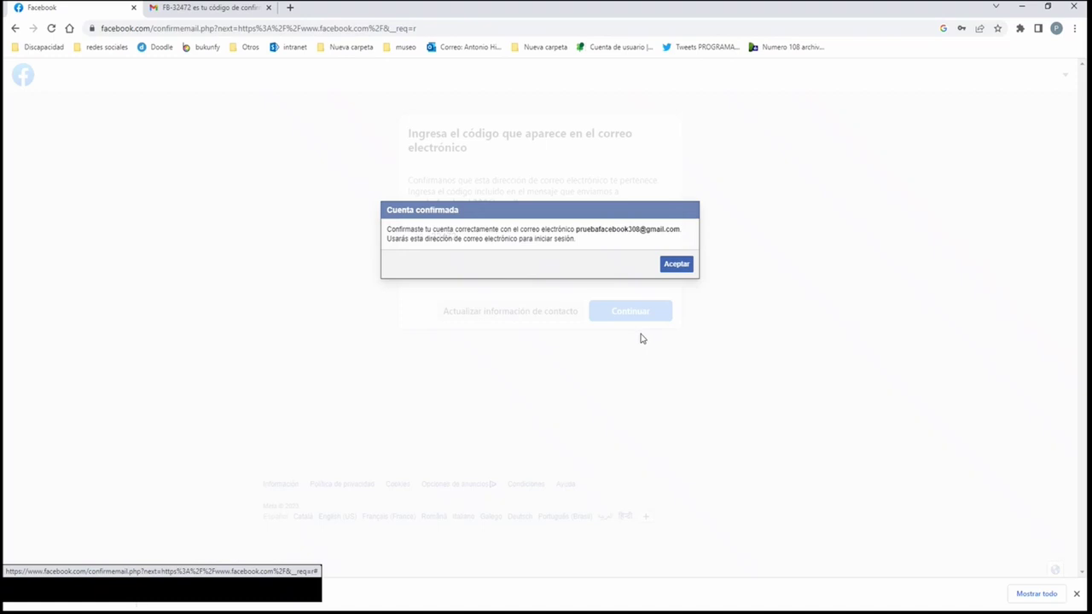
{"action": "left_click", "coordinate": [685, 268]}
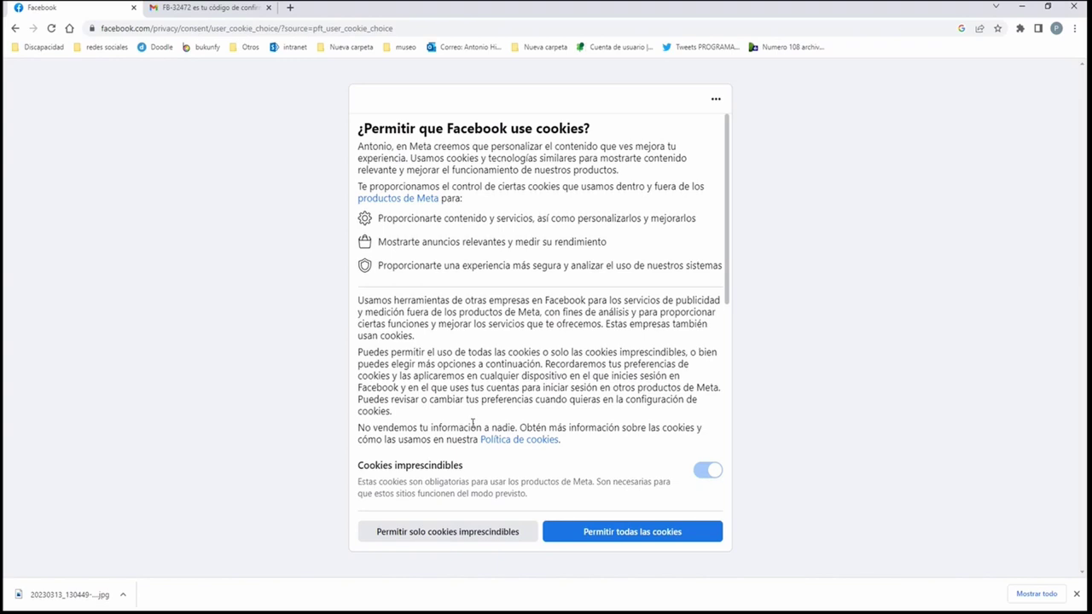
Choose 'Permitir todas las cookies' on the cookie consent dialog.
{"action": "left_click", "coordinate": [644, 534]}
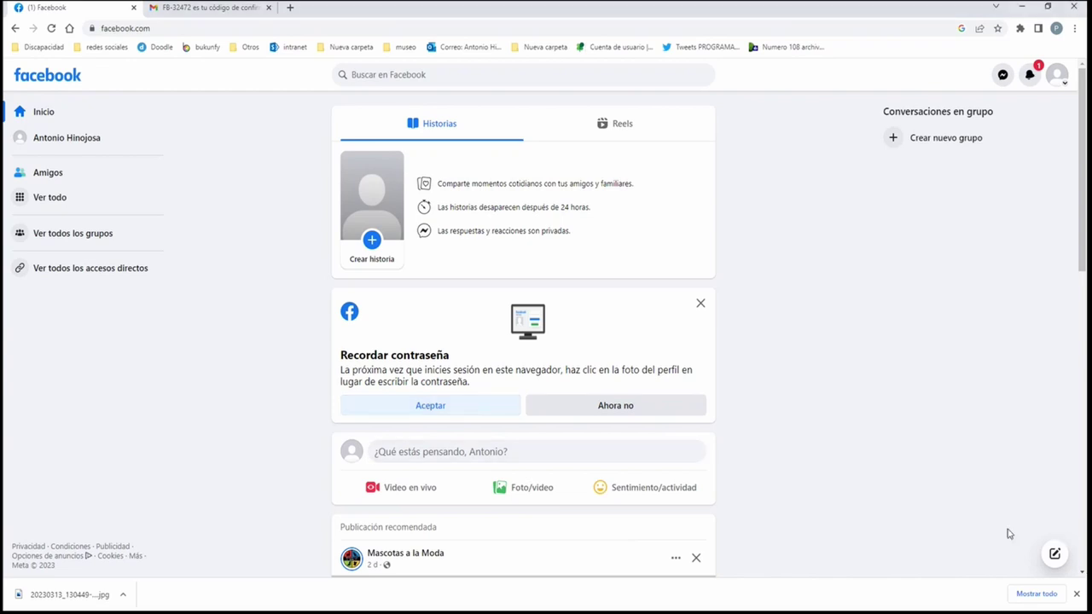
Answer 'Ahora no' to Recordar contraseña, then choose Cerrar sesión from the account menu.
{"action": "left_click", "coordinate": [616, 407]}
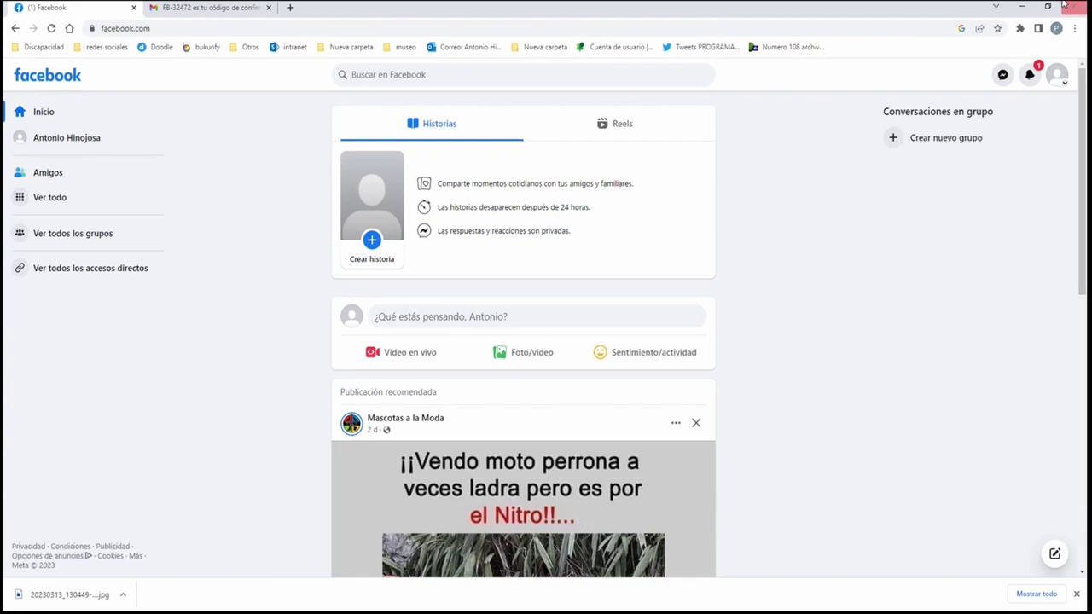
{"action": "left_click", "coordinate": [1057, 77]}
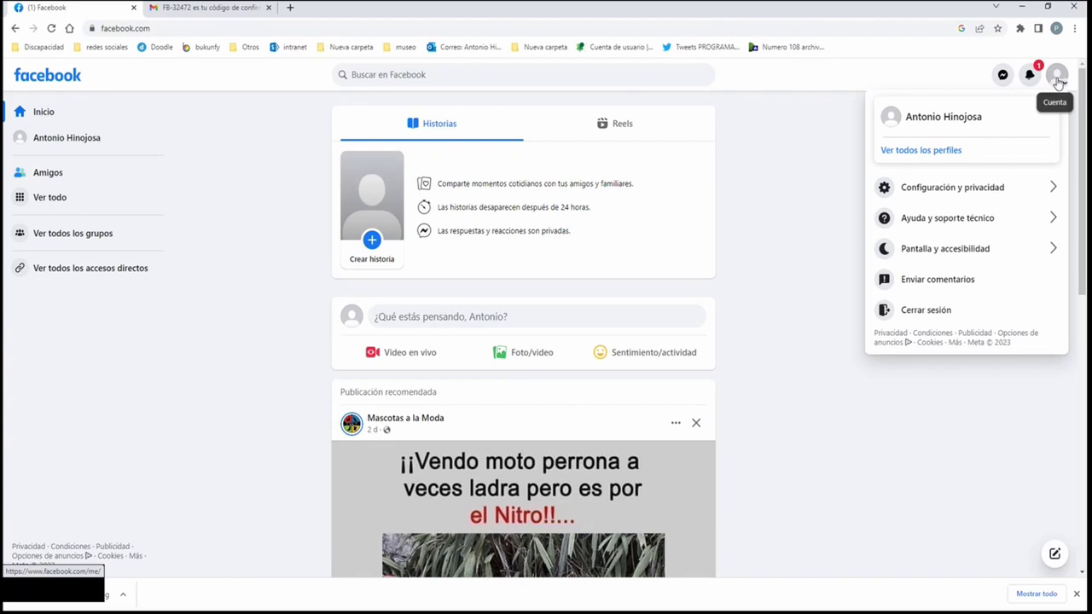
{"action": "left_click", "coordinate": [959, 314]}
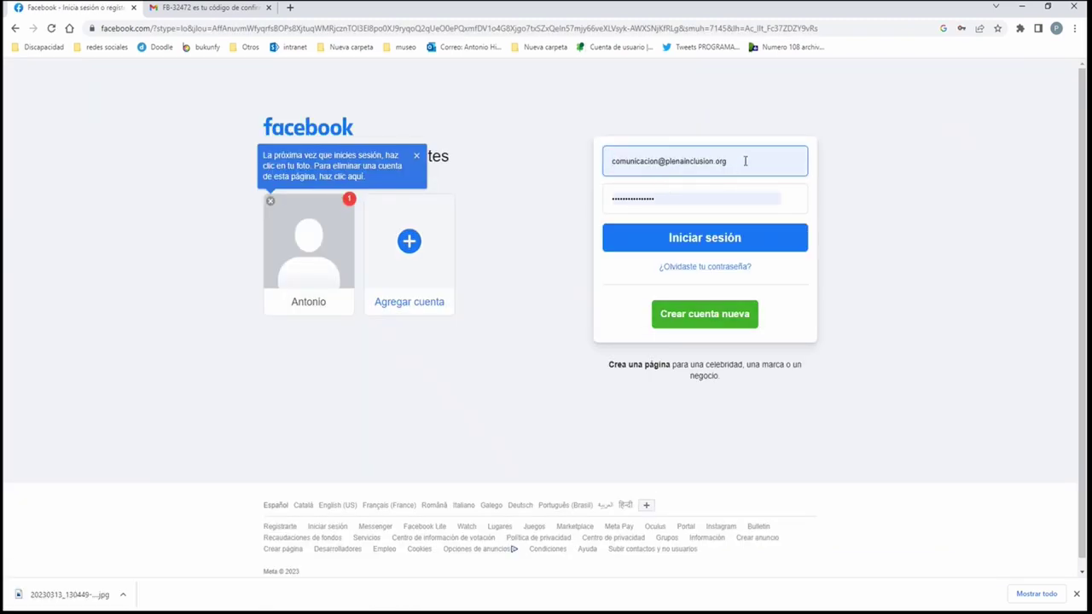
Clear the autofilled e-mail and saved password from the login fields.
{"action": "left_click", "coordinate": [775, 160]}
{"action": "key", "text": "ctrl+a"}
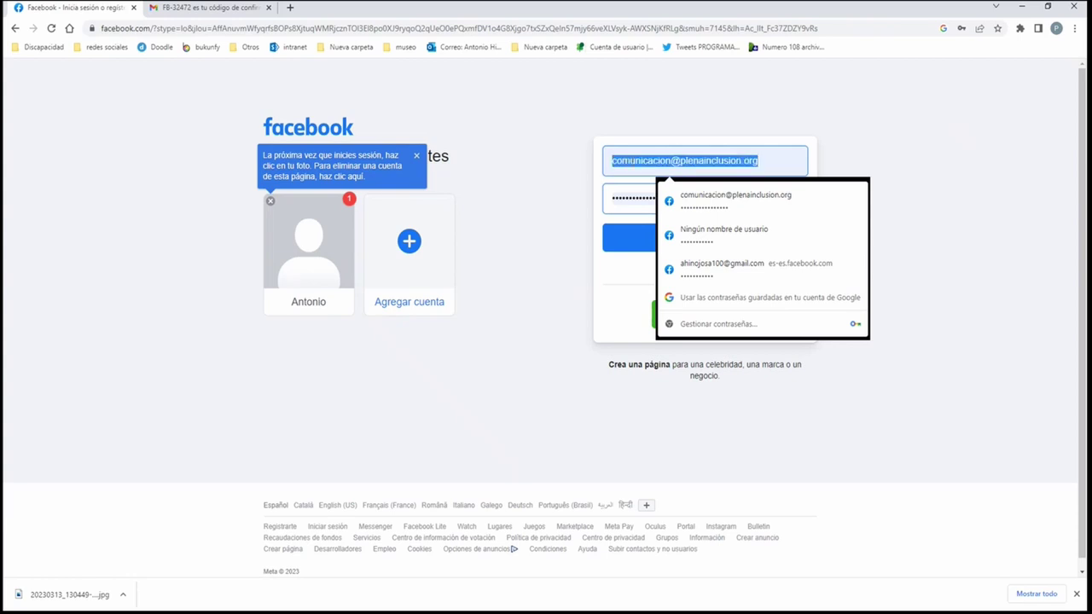
{"action": "key", "text": "BackSpace"}
{"action": "left_click", "coordinate": [679, 197]}
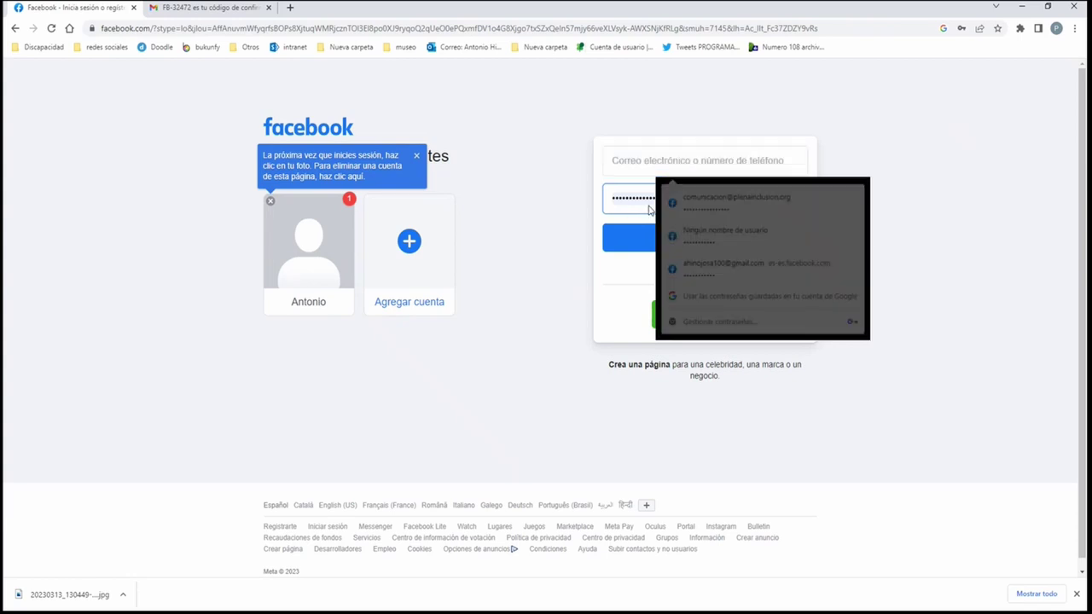
{"action": "left_click_drag", "start_coordinate": [631, 197], "coordinate": [611, 197]}
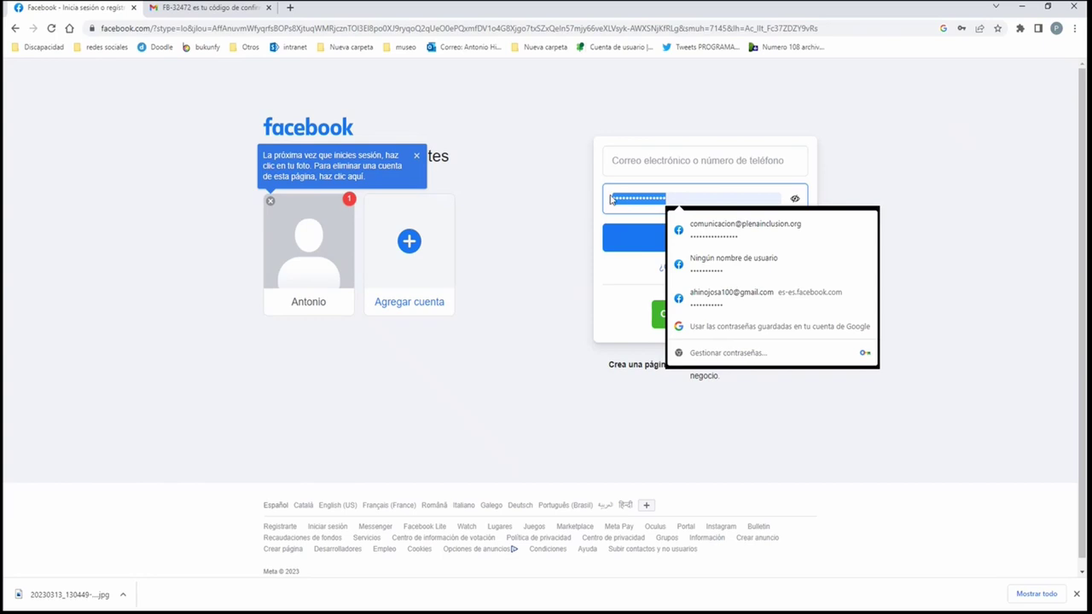
{"action": "key", "text": "BackSpace"}
Enter the new account's username and password and submit Iniciar sesión.
{"action": "left_click", "coordinate": [720, 162]}
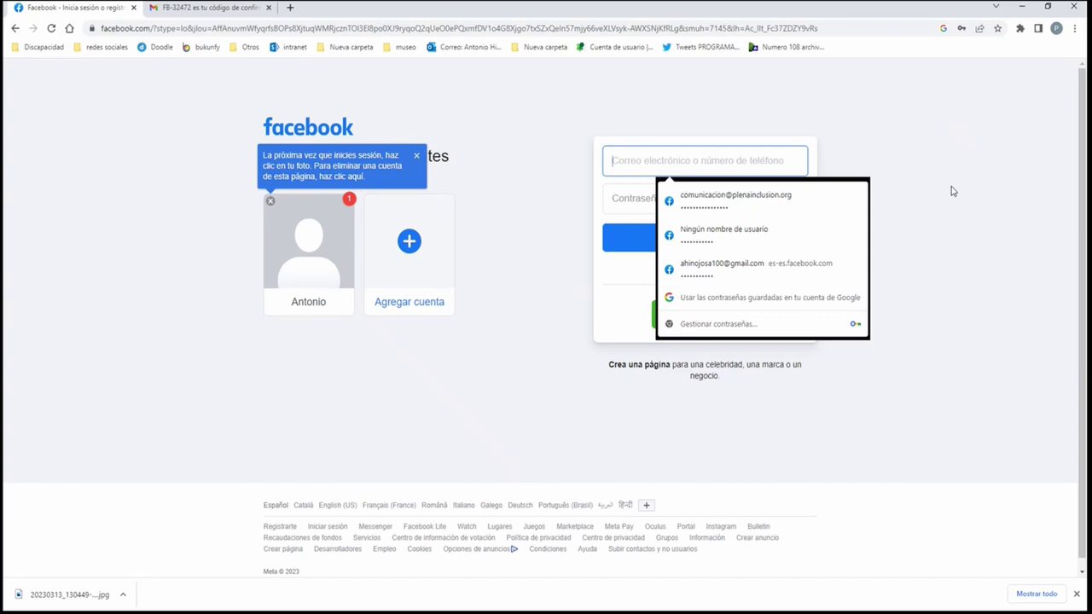
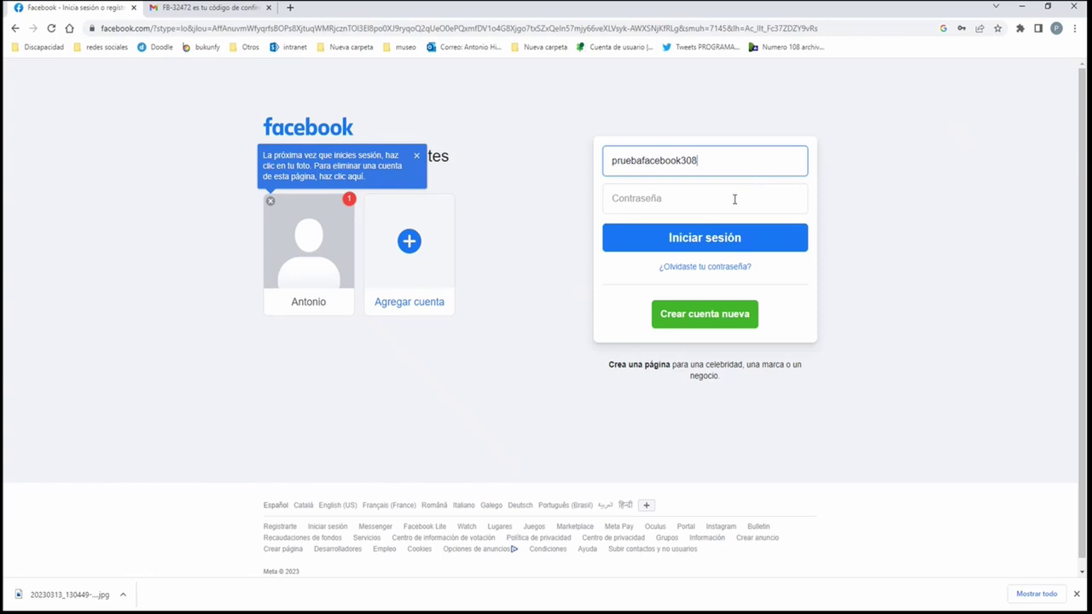
{"action": "left_click", "coordinate": [735, 199]}
{"action": "type", "text": "••••••"}
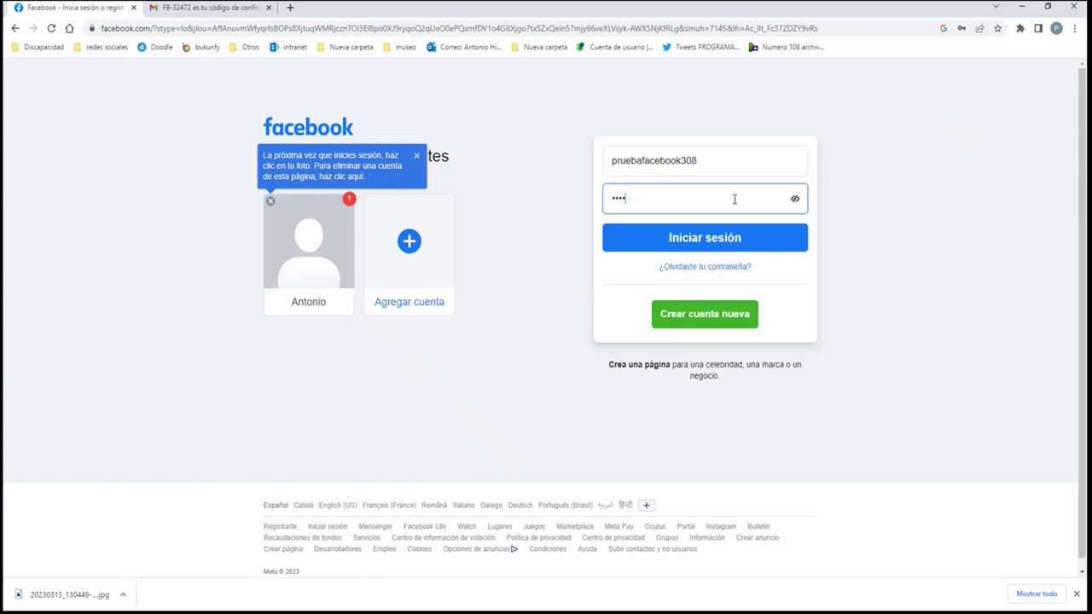
{"action": "type", "text": "••••"}
{"action": "left_click", "coordinate": [719, 243]}
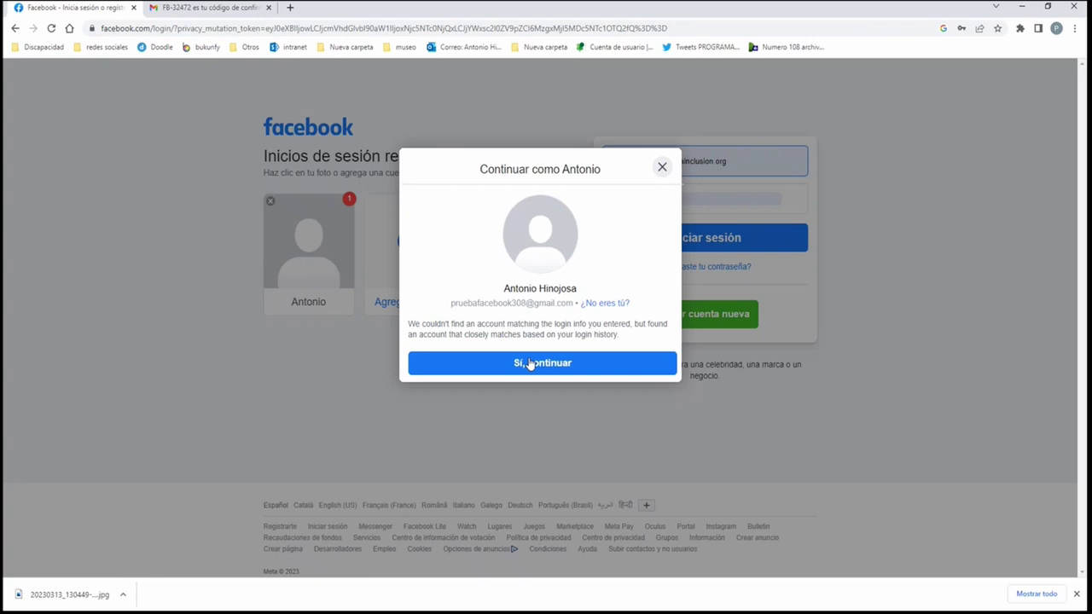
Confirm 'Sí, continuar' for the matching account, then go from the welcome page to the feed.
{"action": "left_click", "coordinate": [529, 364]}
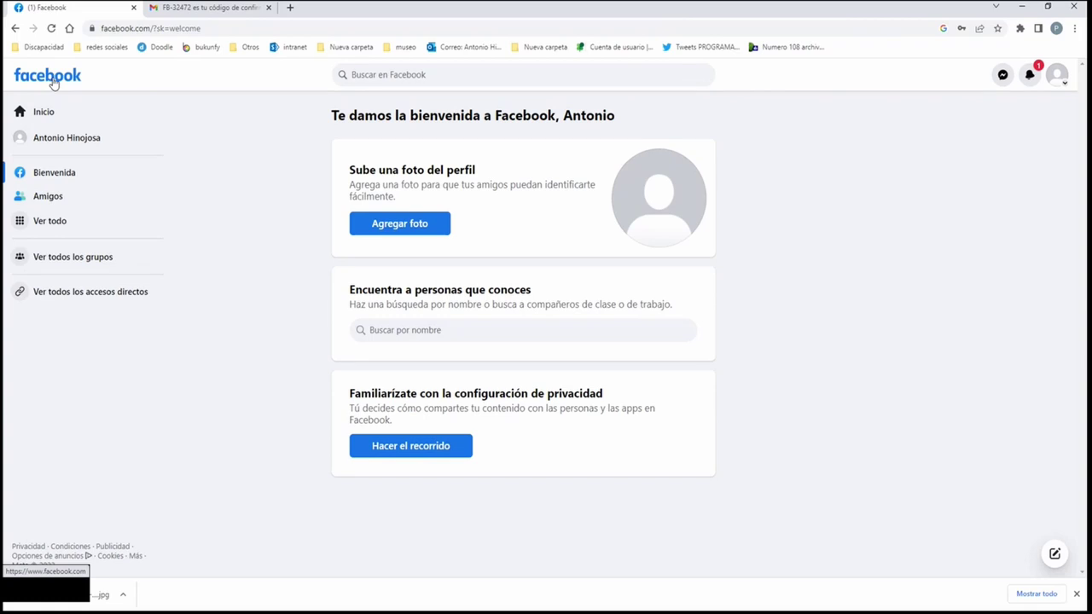
{"action": "left_click", "coordinate": [53, 83]}
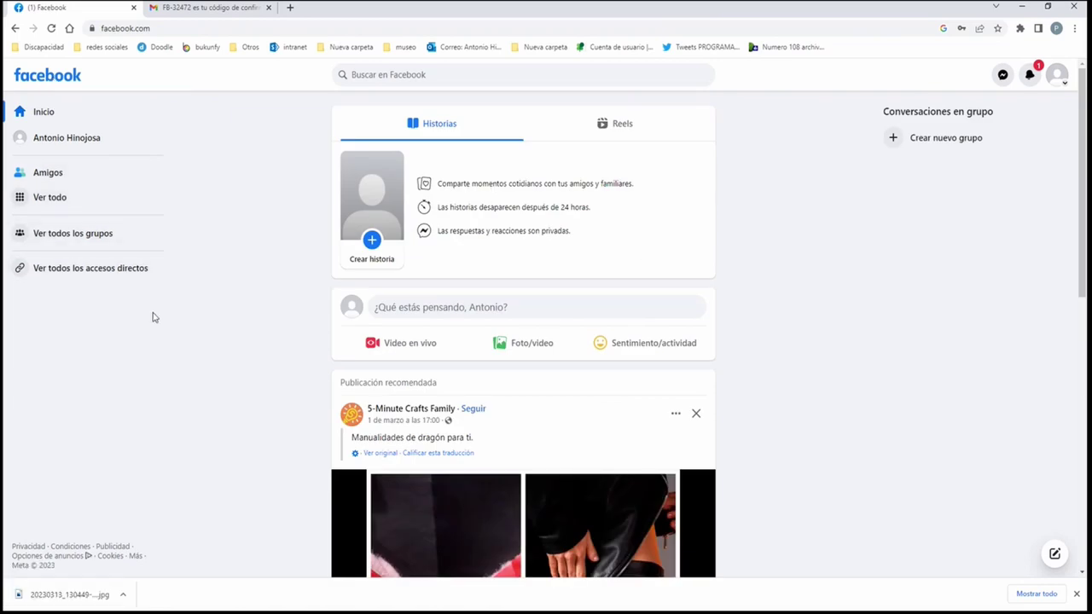